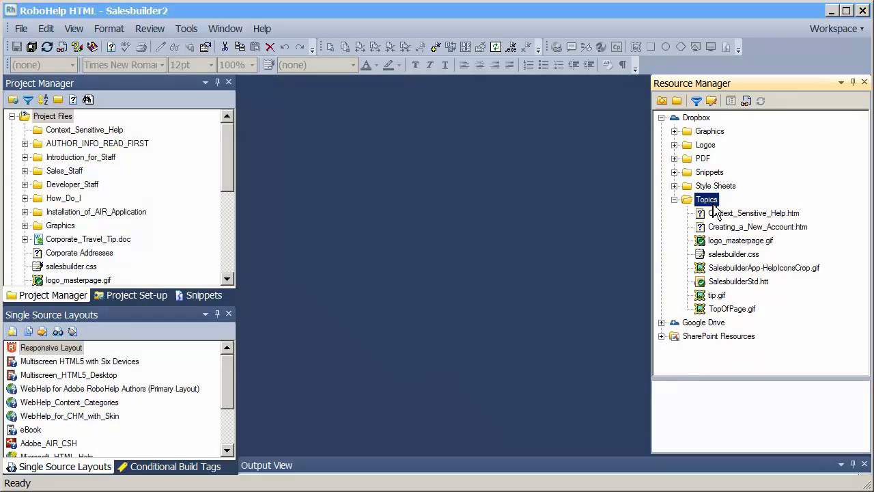
Step: Drag the shared Context_Sensitive_Help.htm into the Context_Sensitive_Help folder, overwriting existing files, and expand it
drag(721, 215, 103, 126)
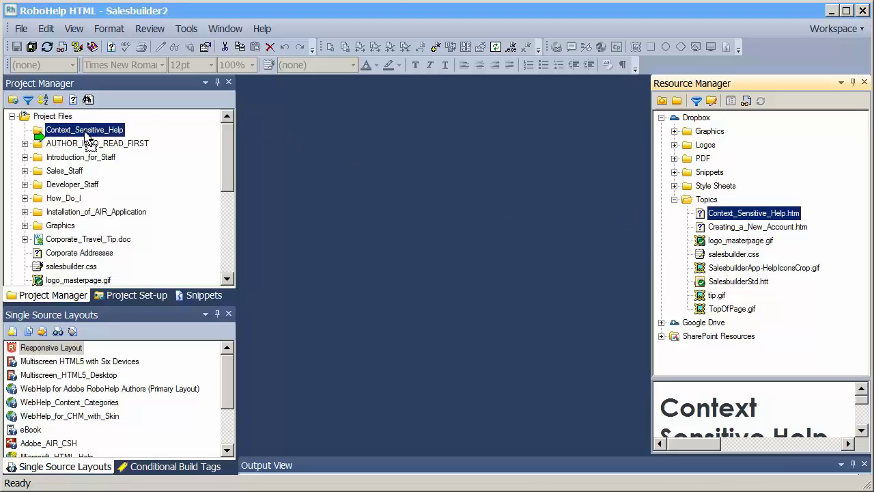
click(751, 275)
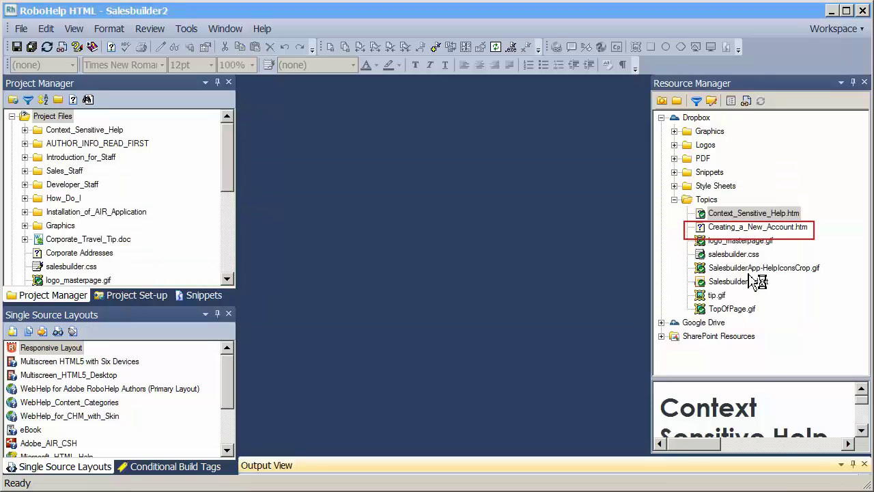
click(25, 130)
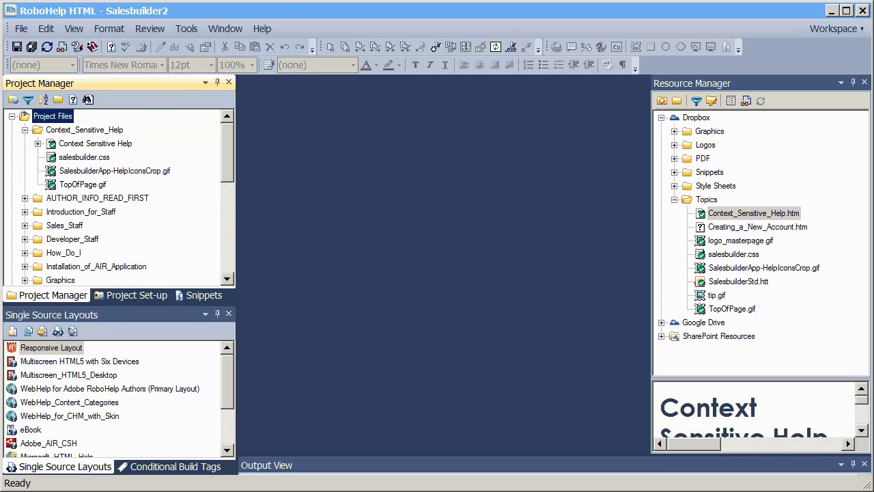
Step: Delete the second paragraph, "Though the CSH workflow…", from the Context Sensitive Help topic and save
key(Down)
key(Down)
key(Return)
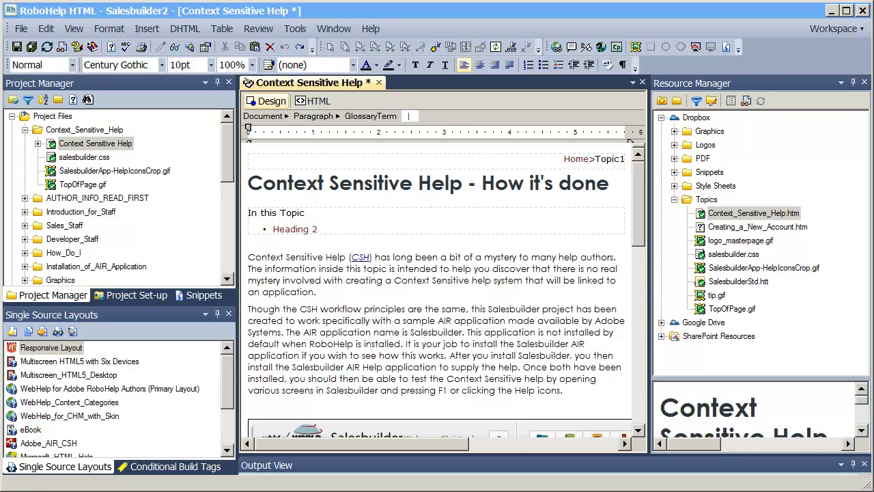
key(shift+Up)
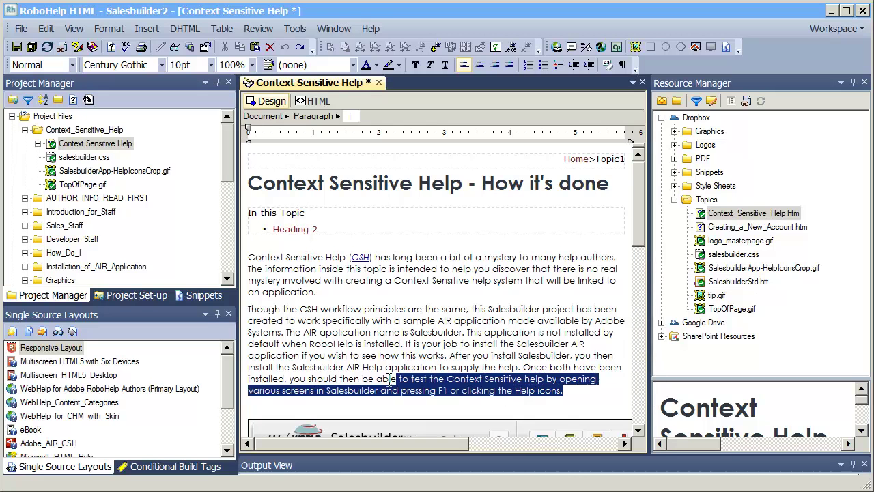
key(shift+Up)
key(shift+Up)
key(shift+Up)
key(shift+Up)
key(Delete)
key(ctrl+s)
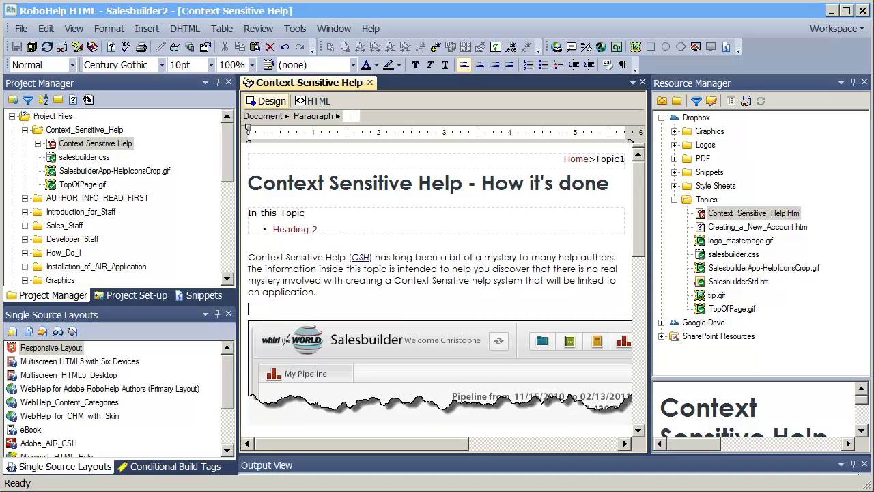